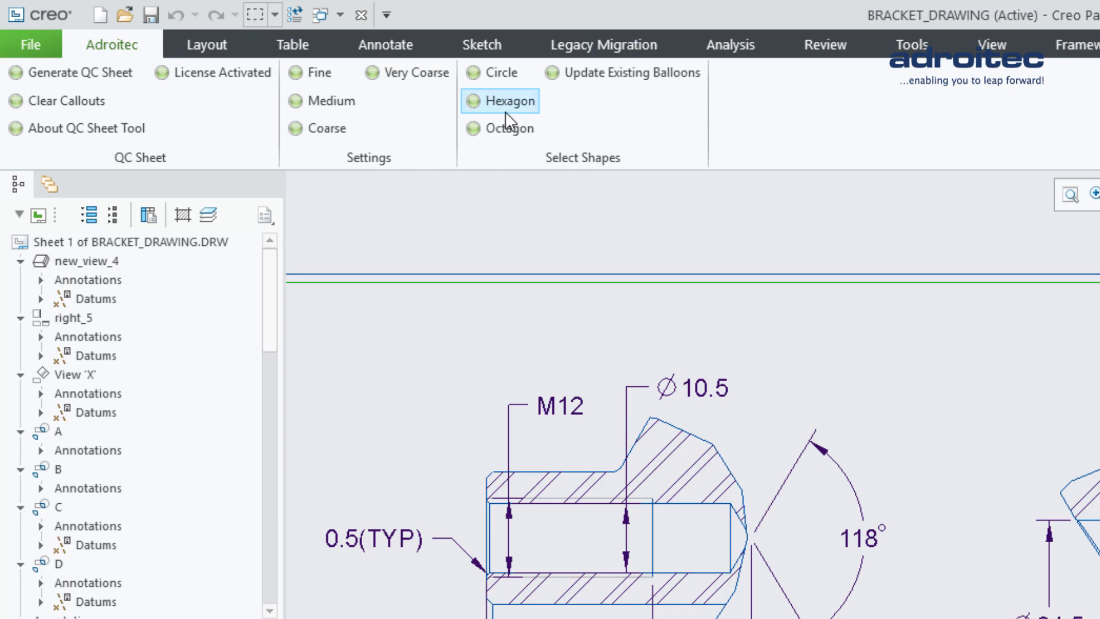
- Select the hexagon as the balloon shape for the QC sheet tool
{"action": "left_click", "coordinate": [510, 103]}
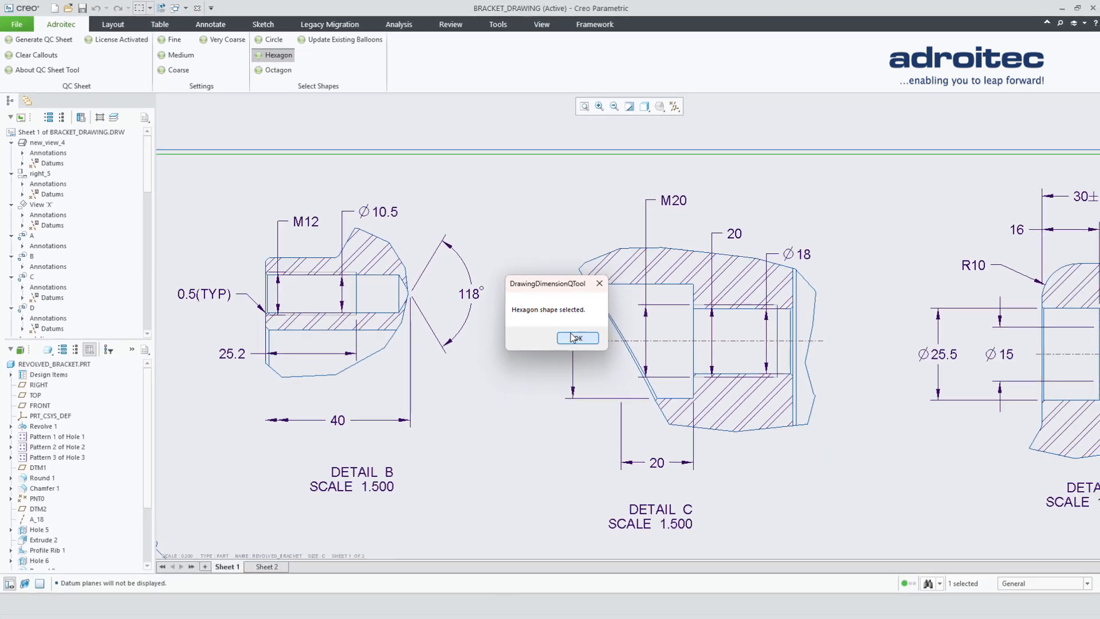
{"action": "left_click", "coordinate": [572, 337]}
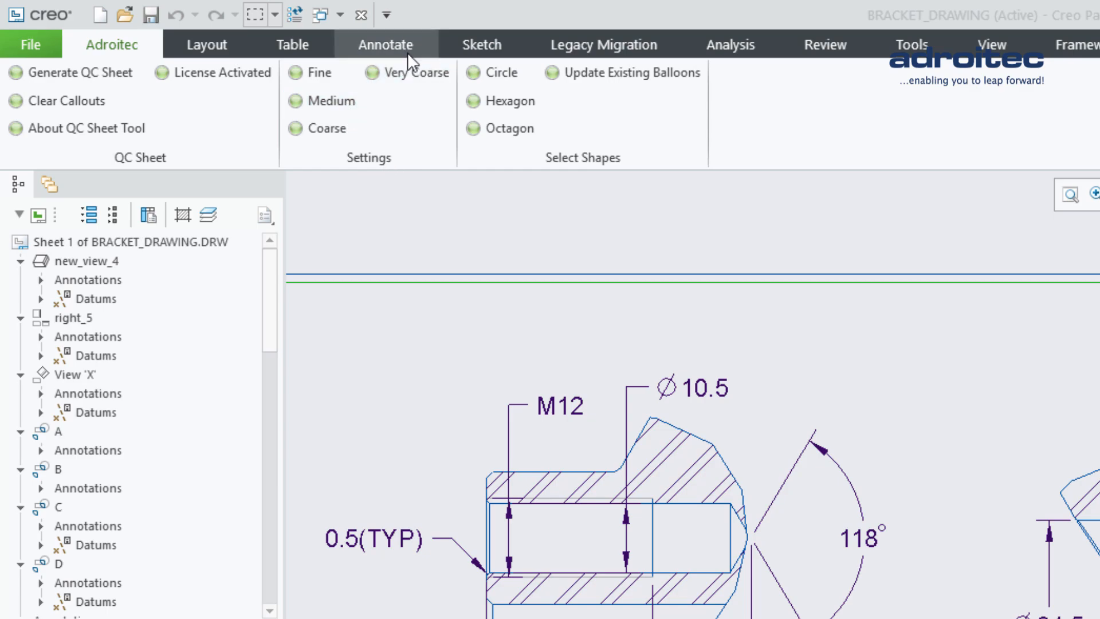
- Set the tolerance class setting to Medium
{"action": "left_click", "coordinate": [339, 100]}
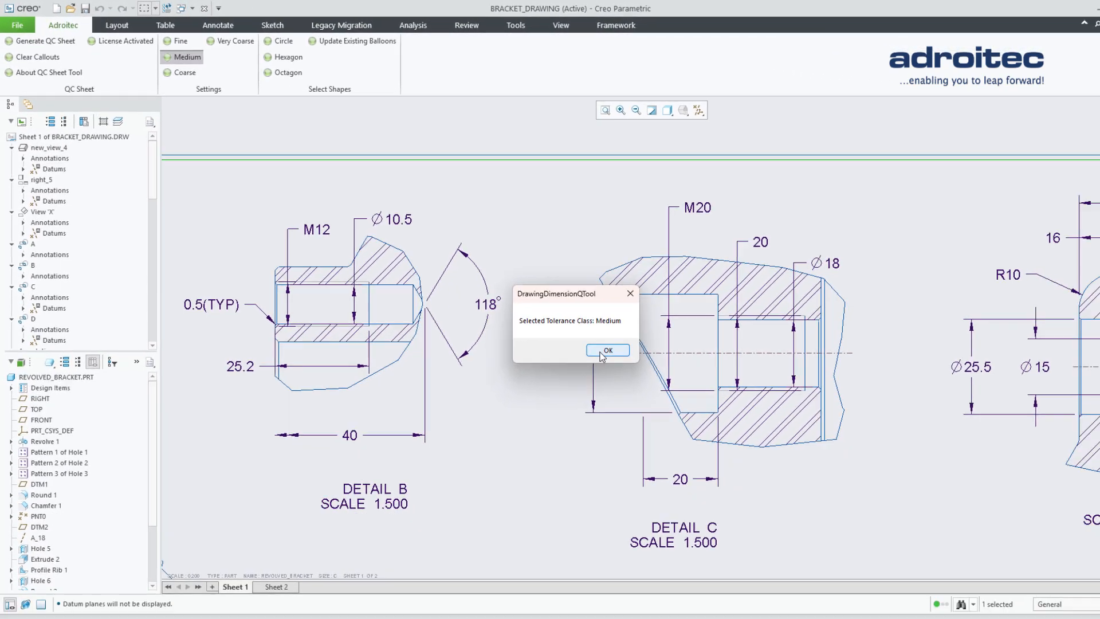
{"action": "left_click", "coordinate": [601, 355]}
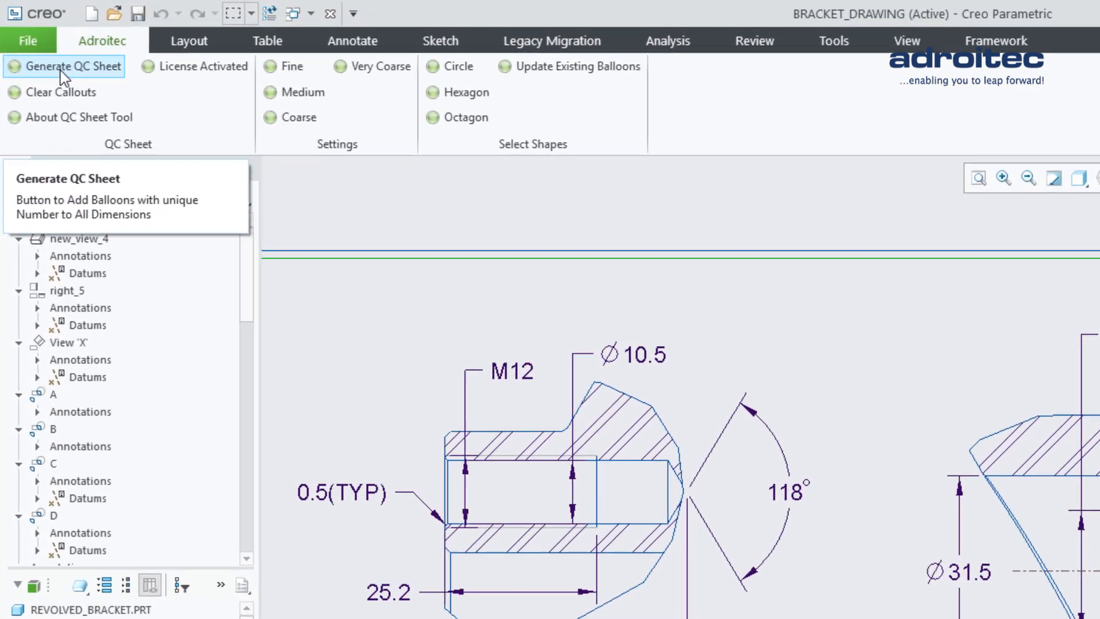
- Generate the QC sheet to balloon all dimensions and open the exported Excel file
{"action": "left_click", "coordinate": [60, 69]}
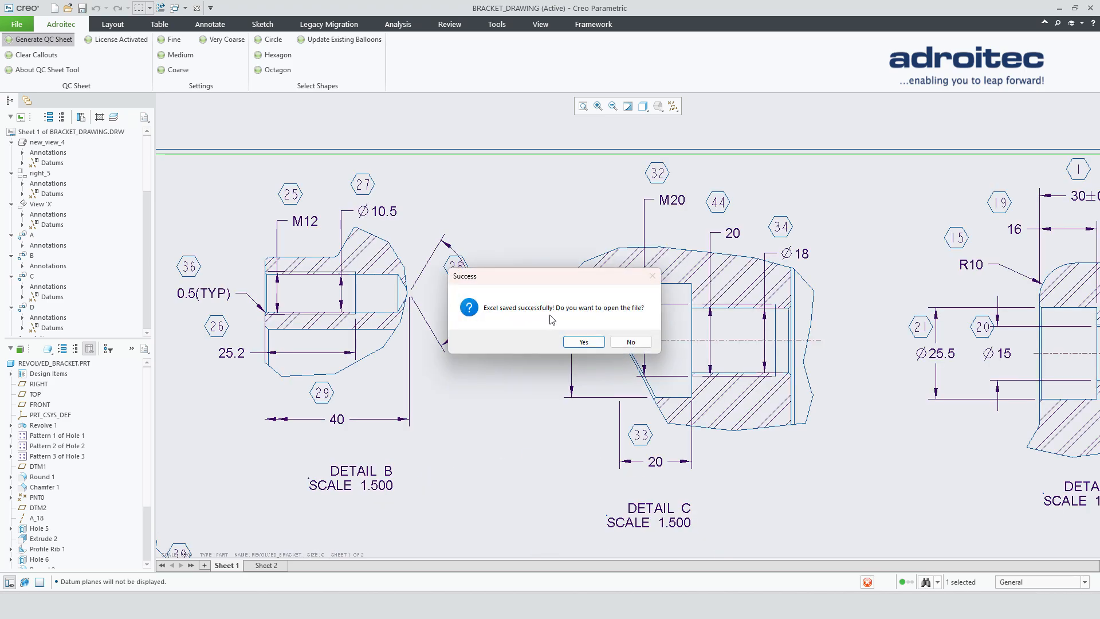
{"action": "left_click_drag", "start_coordinate": [590, 280], "coordinate": [640, 430]}
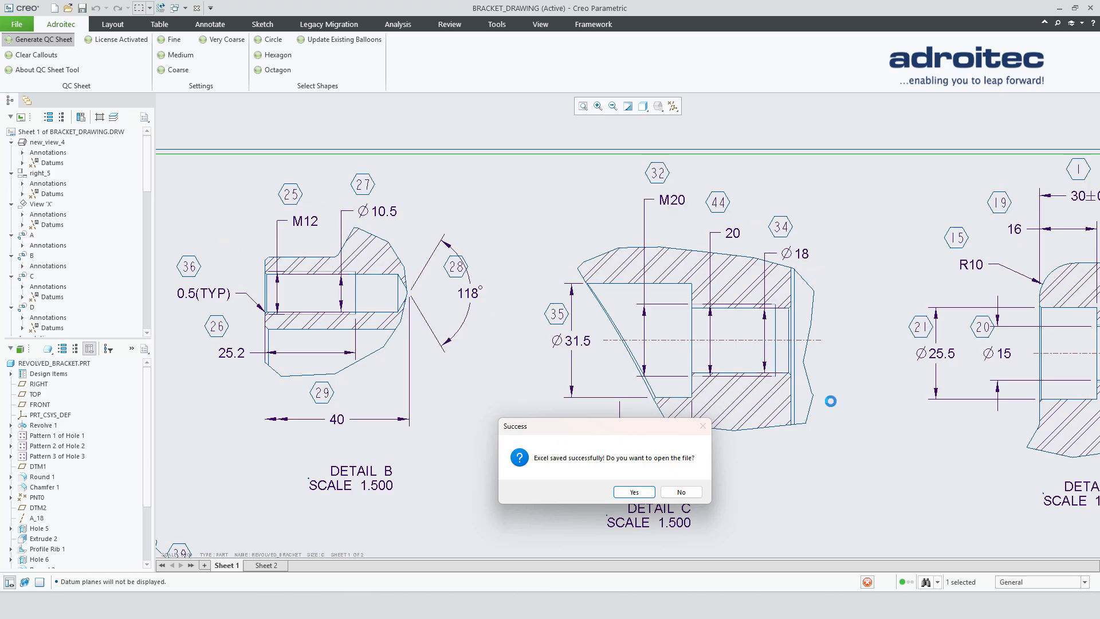
{"action": "left_click", "coordinate": [634, 492]}
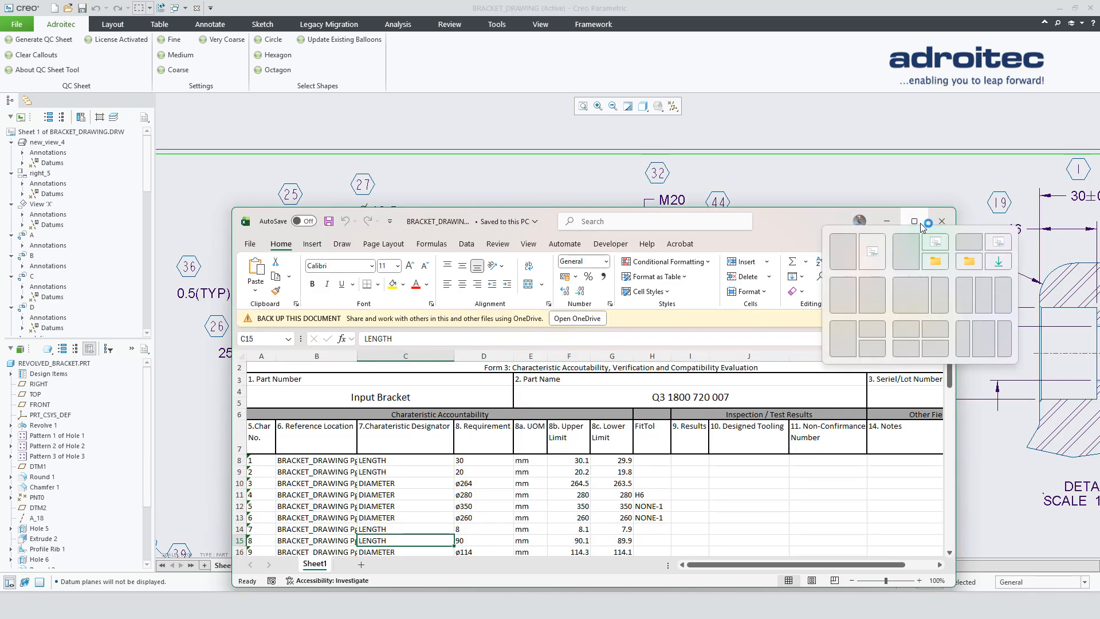
- Maximize the spreadsheet window and widen the Reference Location column
{"action": "left_click", "coordinate": [915, 221]}
{"action": "left_click", "coordinate": [1087, 110]}
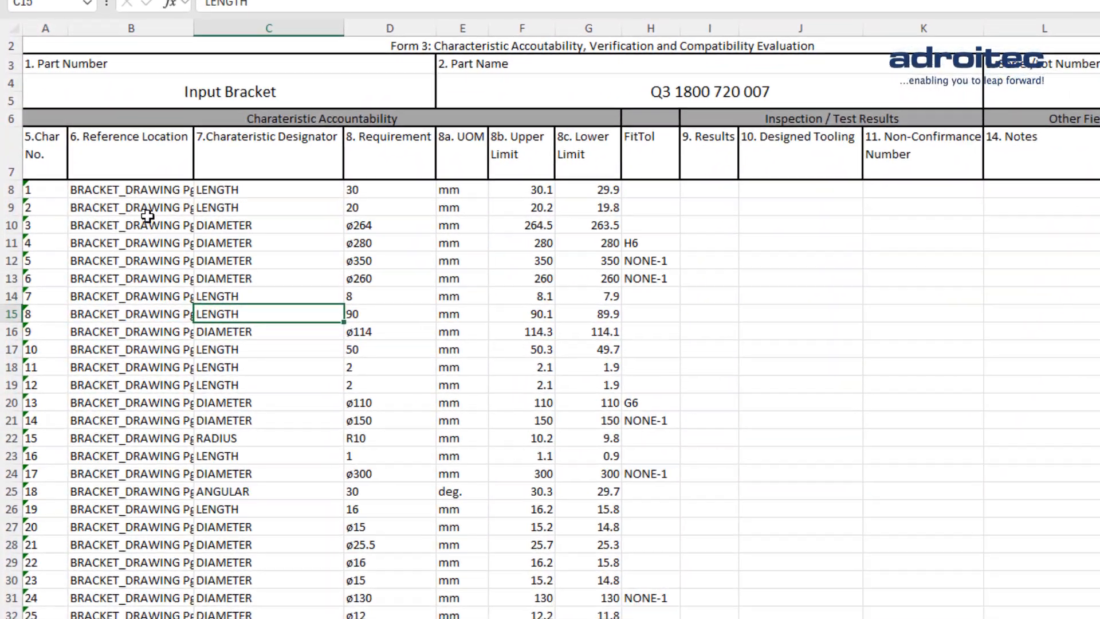
{"action": "left_click_drag", "start_coordinate": [147, 190], "coordinate": [150, 332]}
{"action": "left_click_drag", "start_coordinate": [204, 11], "coordinate": [269, 11]}
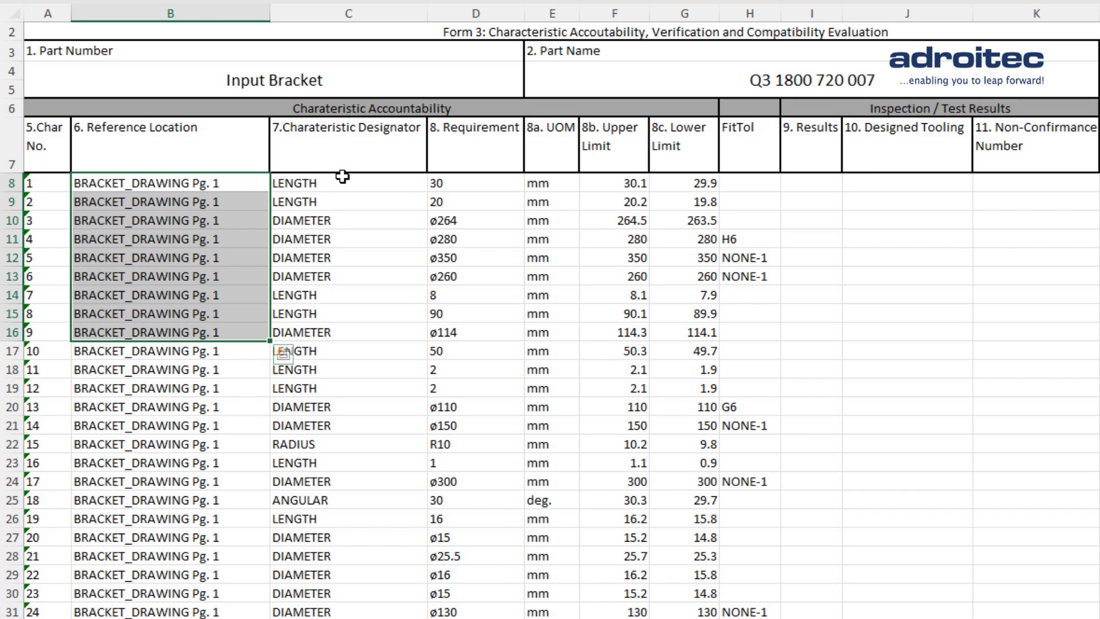
- Examine the designator, requirement, upper and lower limit columns of the characteristics table
{"action": "left_click_drag", "start_coordinate": [342, 185], "coordinate": [372, 482]}
{"action": "left_click", "coordinate": [474, 225]}
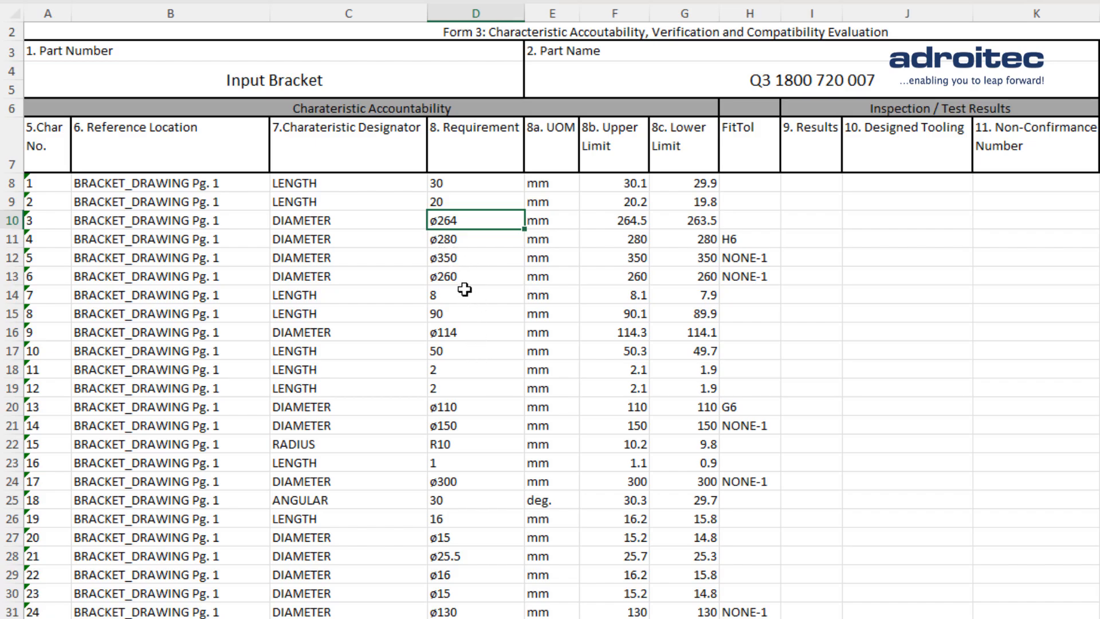
{"action": "mouse_move", "coordinate": [476, 188]}
{"action": "left_mouse_down"}
{"action": "mouse_move", "coordinate": [505, 368]}
{"action": "mouse_move", "coordinate": [498, 590]}
{"action": "mouse_move", "coordinate": [491, 273]}
{"action": "mouse_move", "coordinate": [478, 206]}
{"action": "left_mouse_up"}
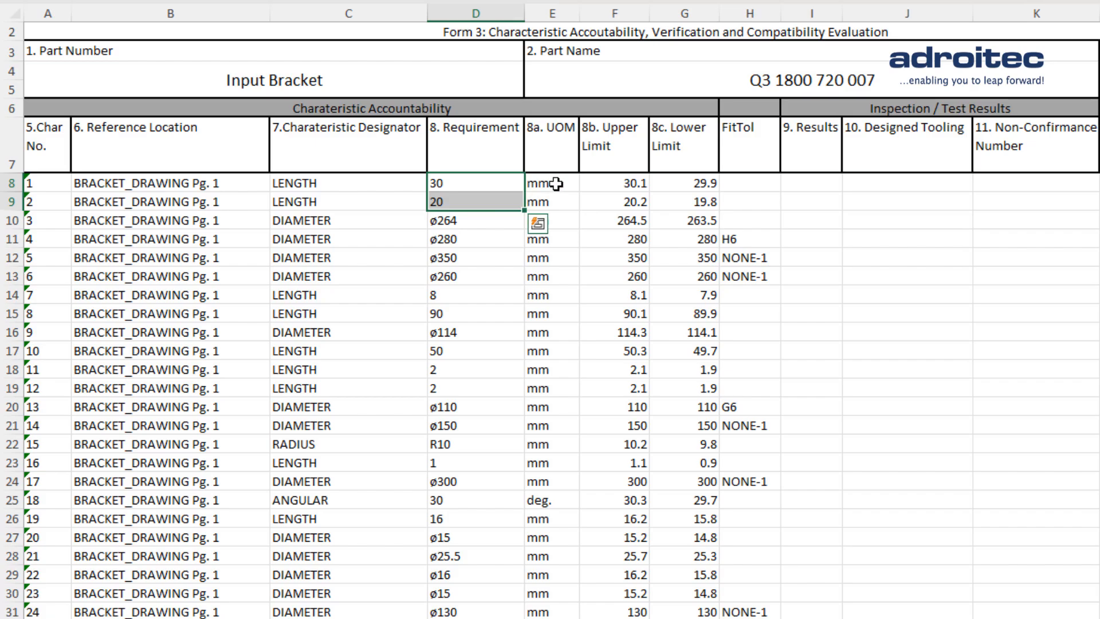
{"action": "left_click", "coordinate": [610, 189]}
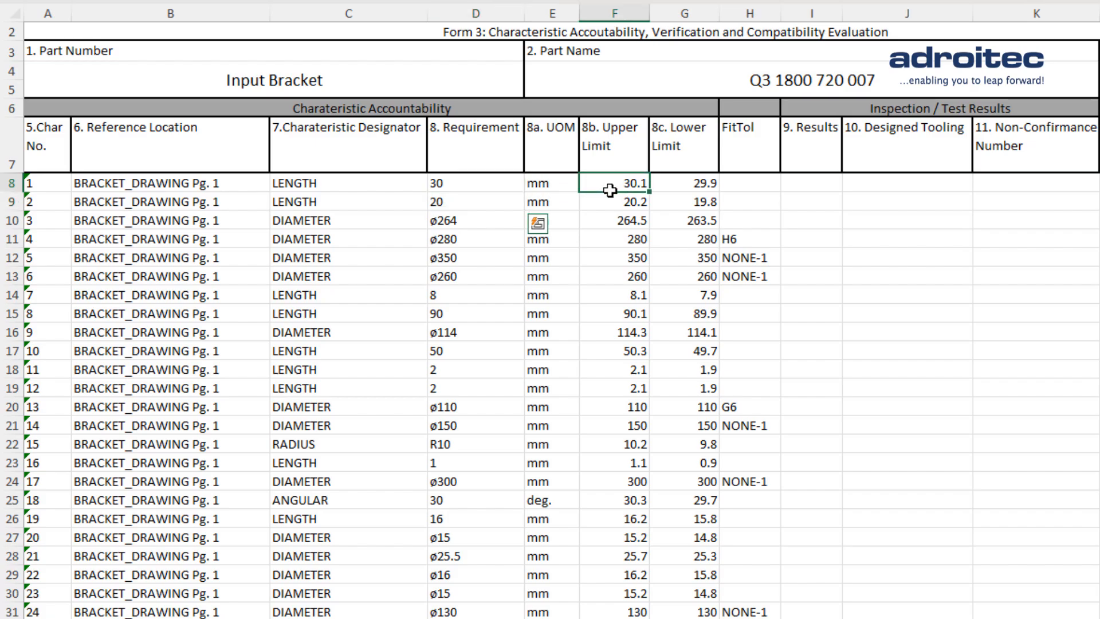
{"action": "left_click", "coordinate": [669, 195]}
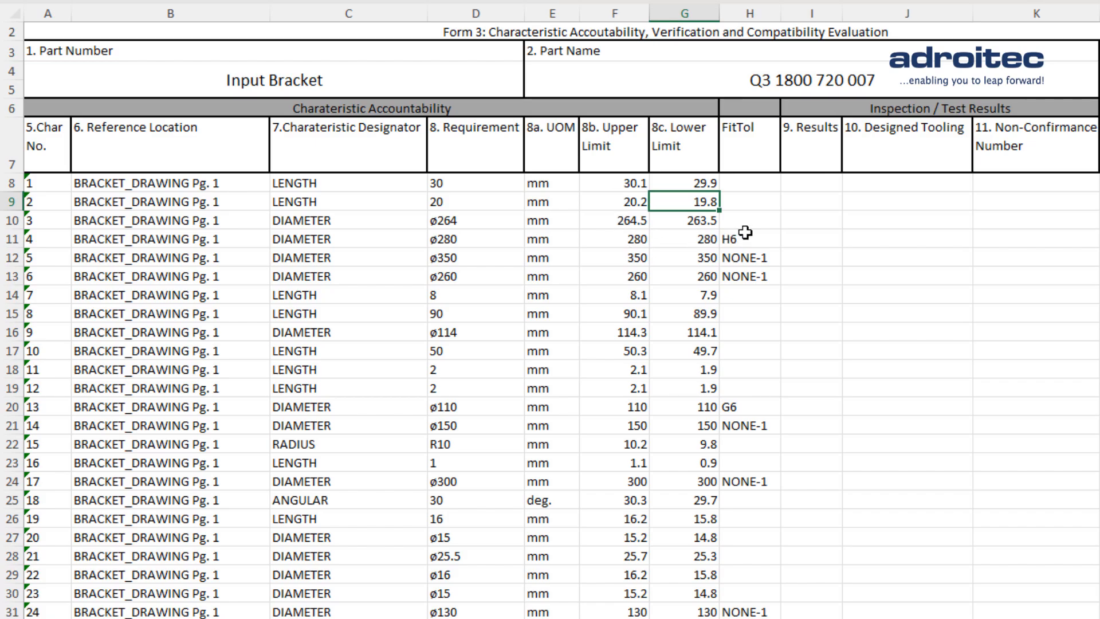
{"action": "left_click", "coordinate": [823, 182]}
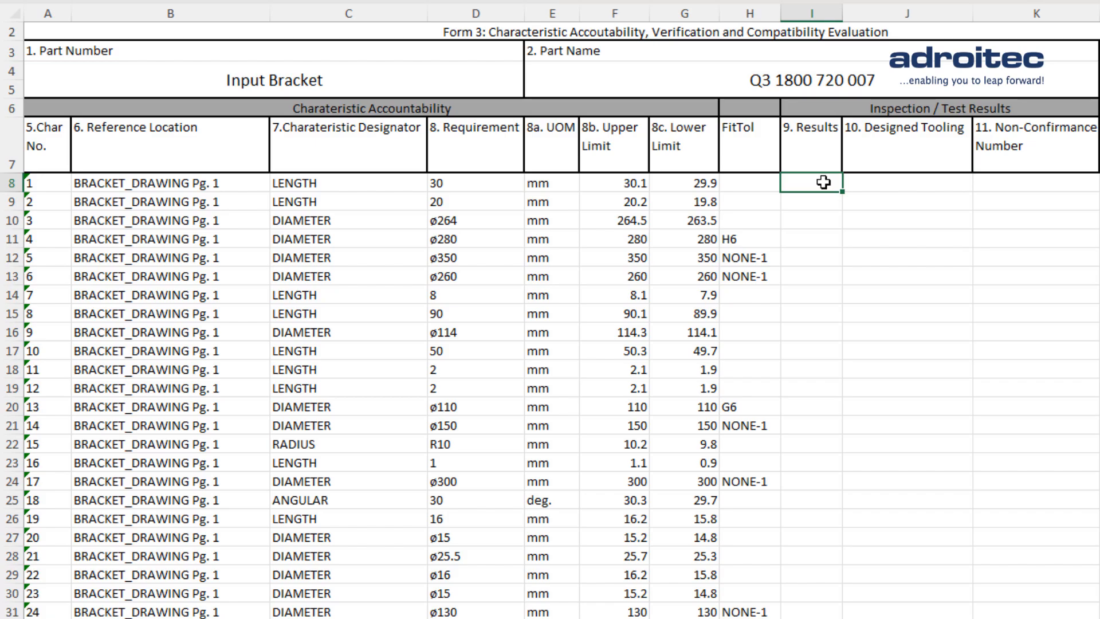
- Enter measured results 114.5 for characteristic 9 and 8.1 for characteristic 7 in the Results column
{"action": "left_click", "coordinate": [813, 330]}
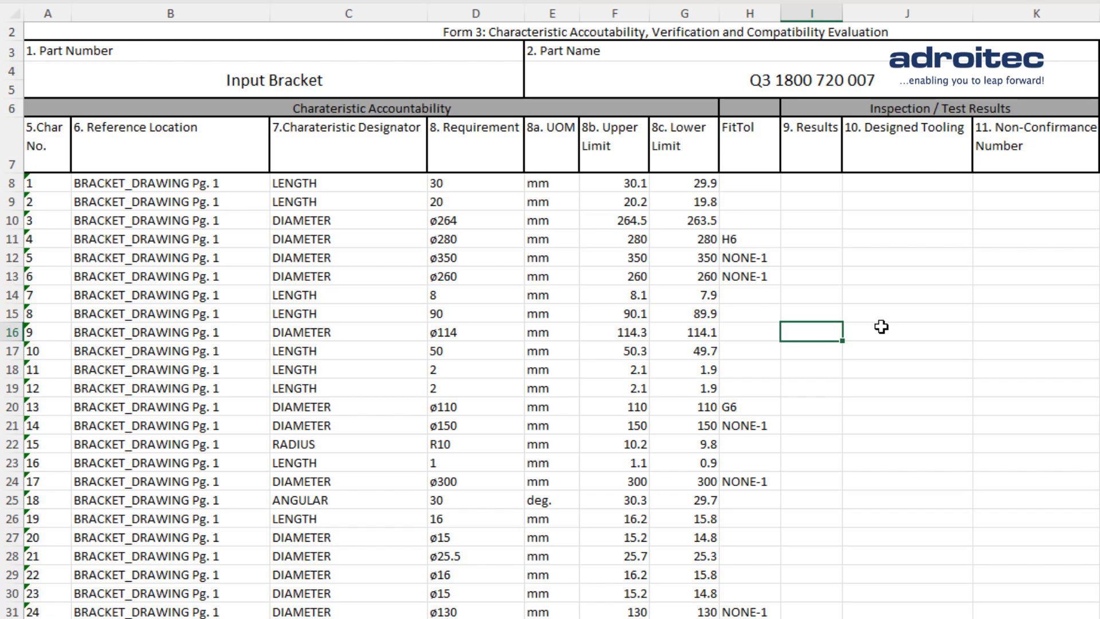
{"action": "type", "text": "114.5"}
{"action": "key", "text": "Return"}
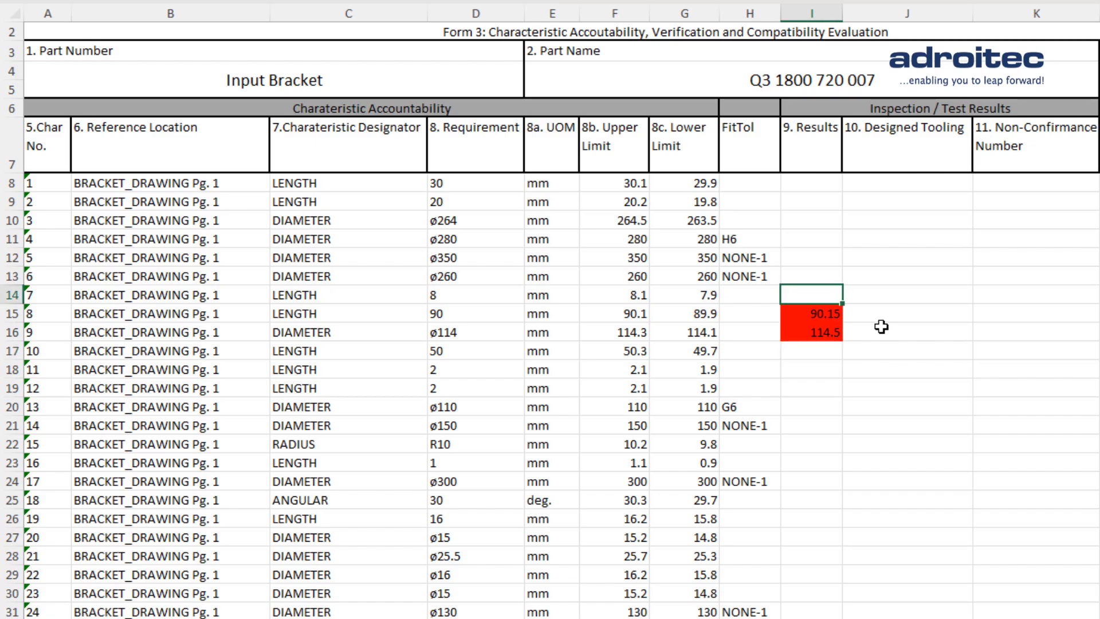
{"action": "type", "text": "8.1"}
{"action": "key", "text": "Return"}
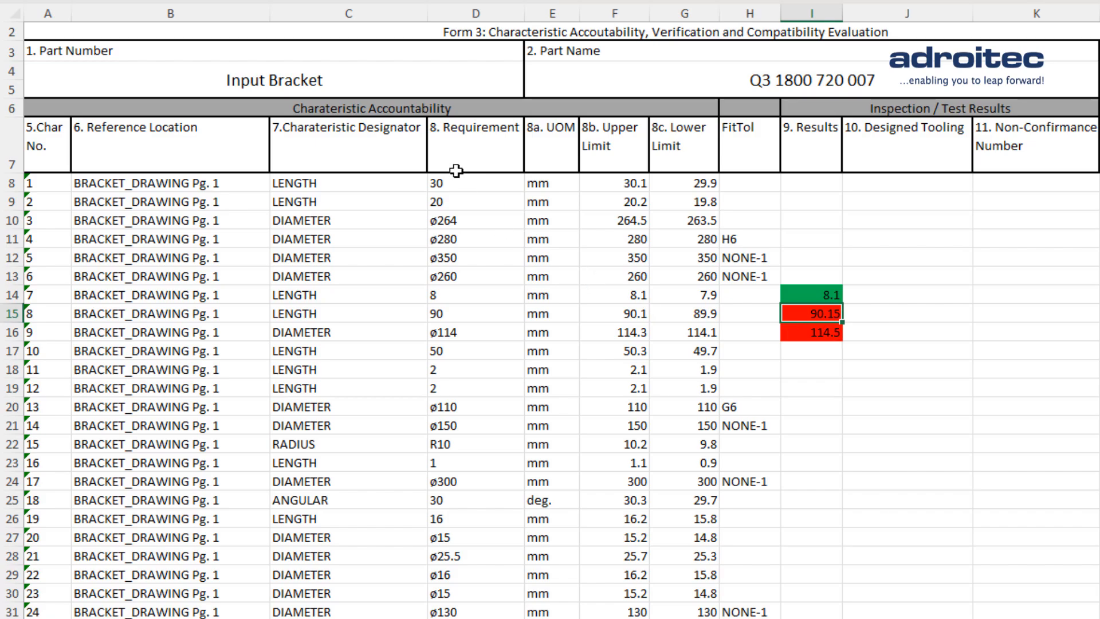
- Review the part number and part name cells in the sheet header
{"action": "left_click", "coordinate": [341, 71]}
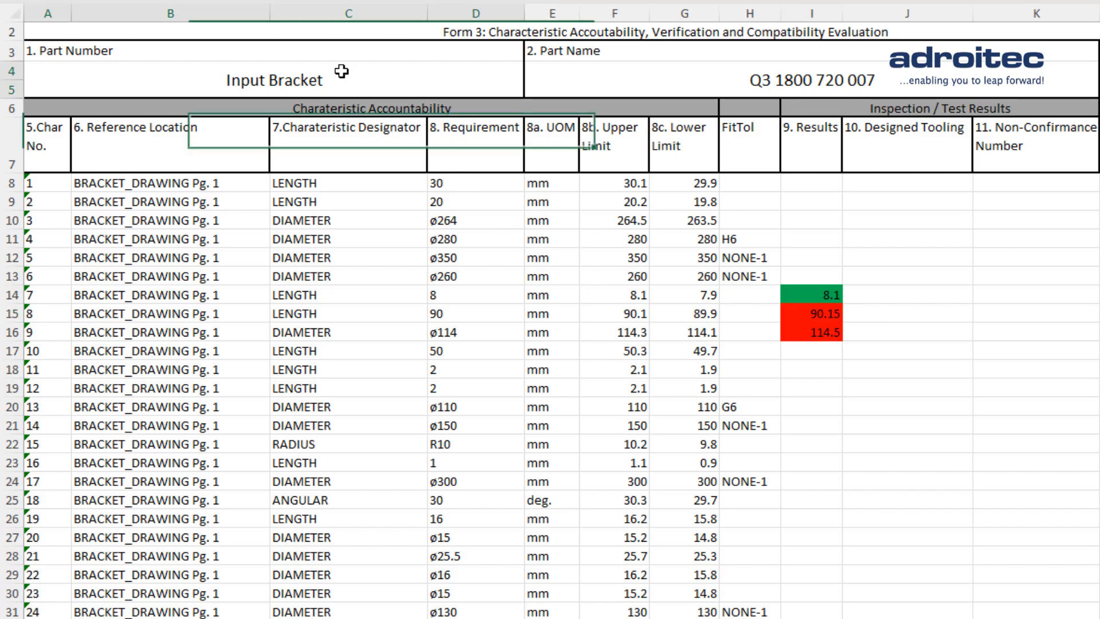
{"action": "left_click", "coordinate": [599, 85]}
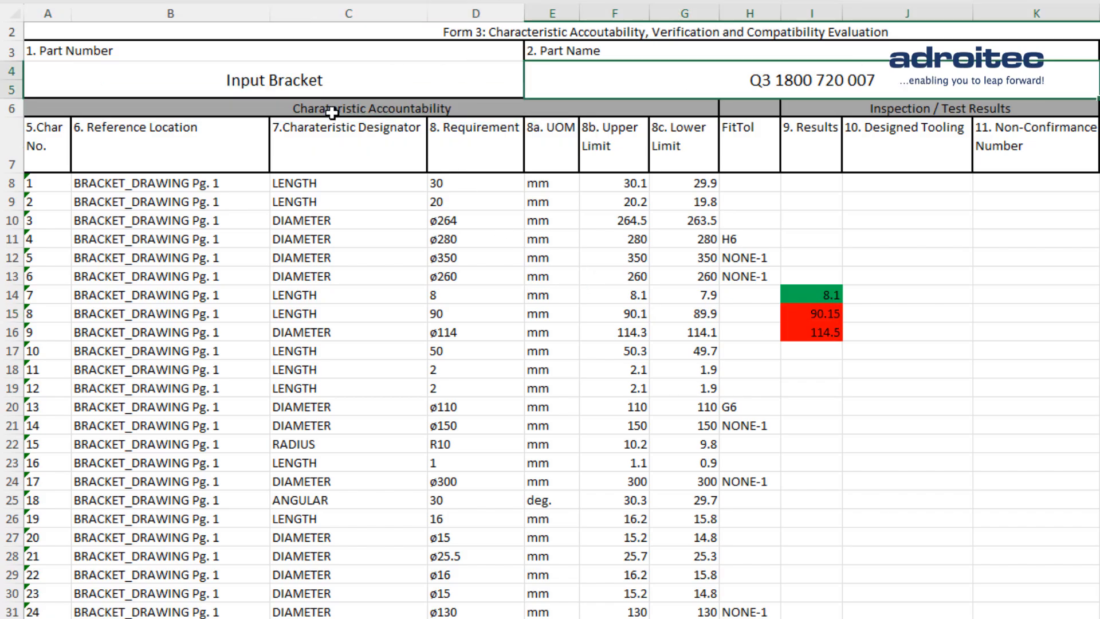
{"action": "left_click", "coordinate": [320, 85]}
{"action": "left_click", "coordinate": [726, 72]}
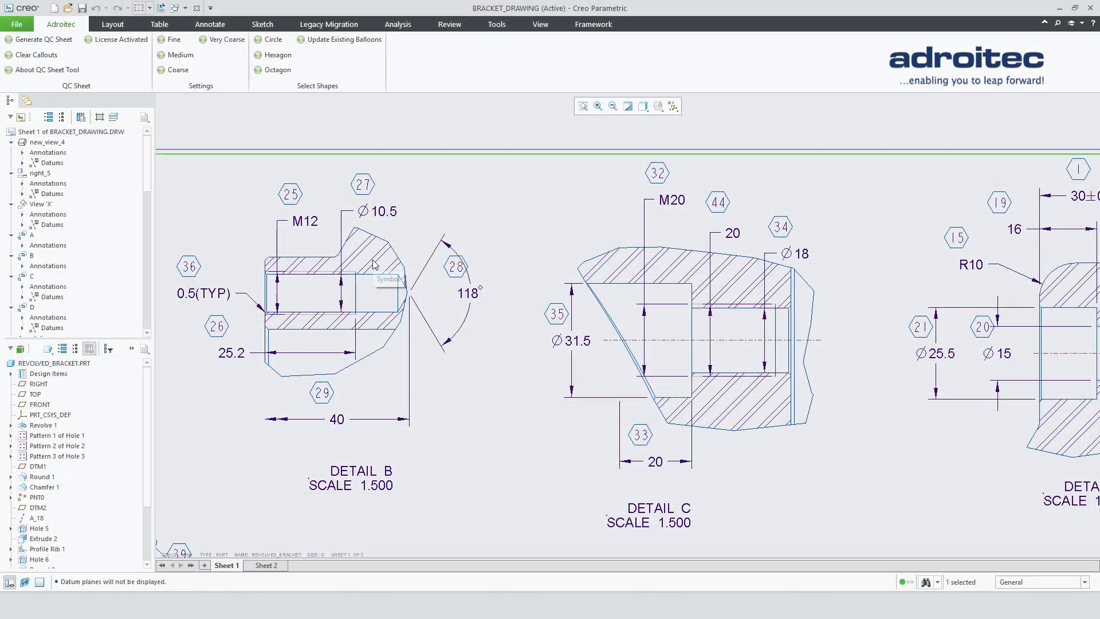
- Nudge the M12 dimension text in Detail B slightly to the right
{"action": "scroll", "coordinate": [373, 264], "scroll_direction": "up", "scroll_amount": 4}
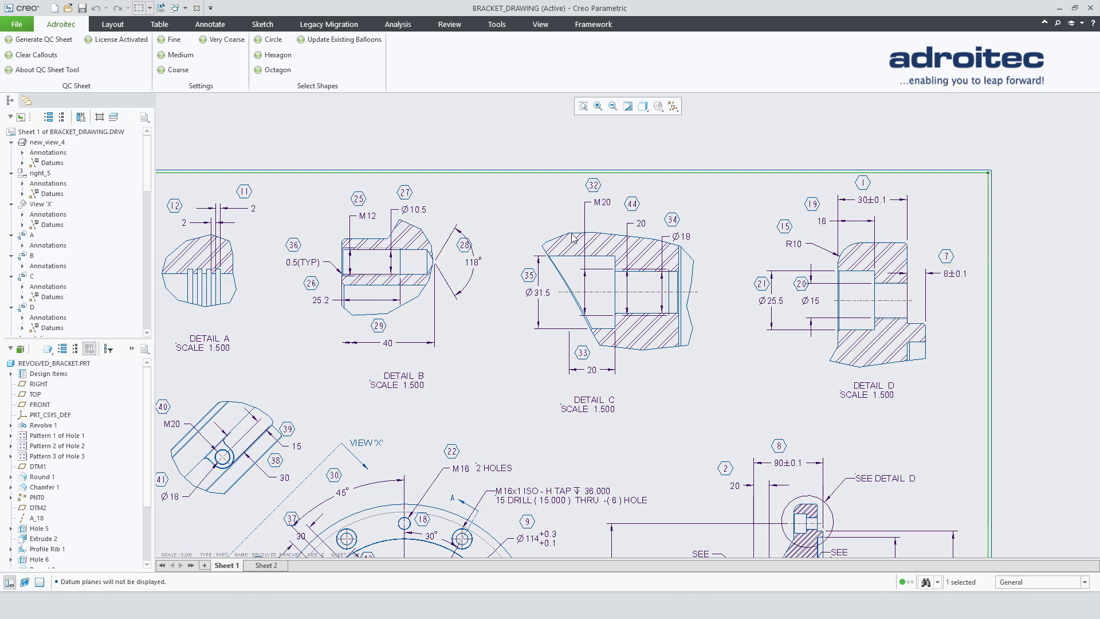
{"action": "scroll", "coordinate": [705, 174], "scroll_direction": "up", "scroll_amount": 1}
{"action": "scroll", "coordinate": [284, 208], "scroll_direction": "down", "scroll_amount": 1}
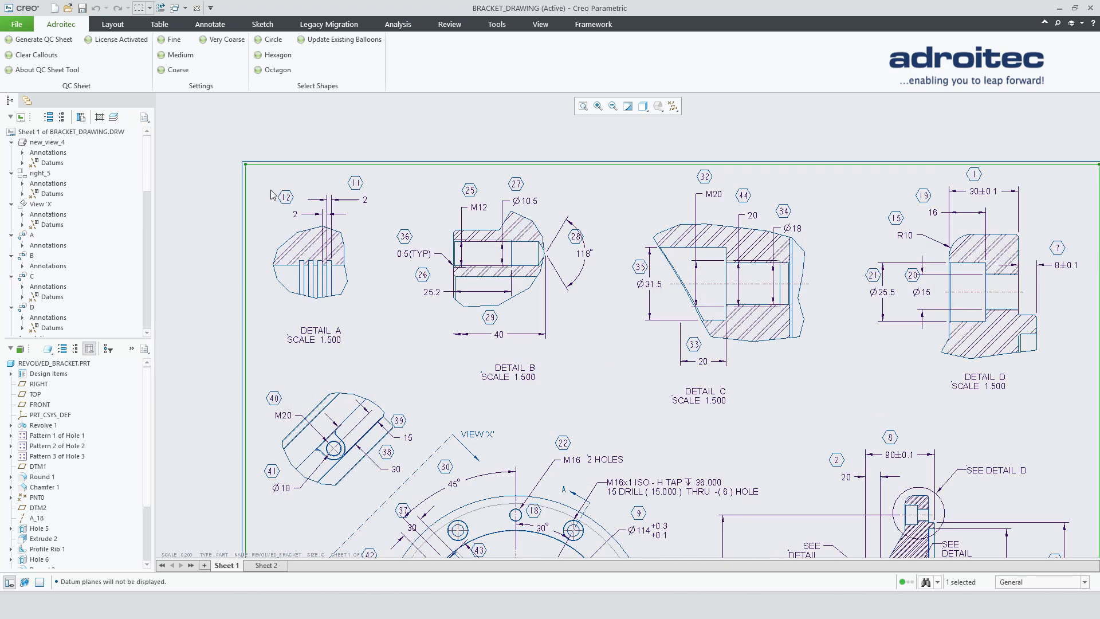
{"action": "scroll", "coordinate": [267, 188], "scroll_direction": "down", "scroll_amount": 2}
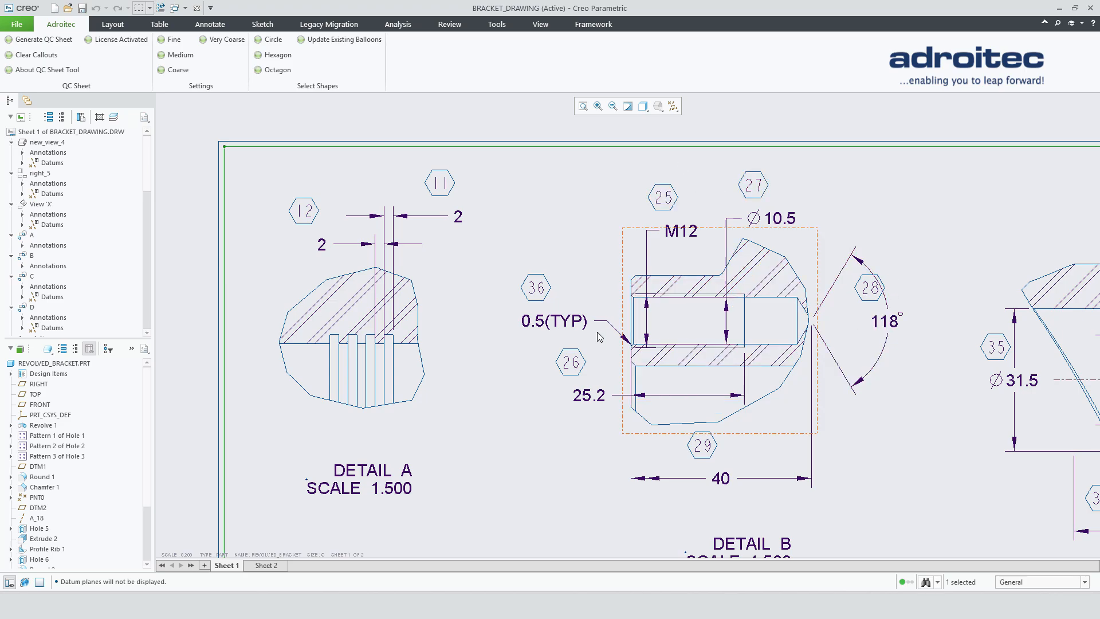
{"action": "left_click", "coordinate": [681, 232]}
{"action": "mouse_move", "coordinate": [680, 232]}
{"action": "left_mouse_down"}
{"action": "mouse_move", "coordinate": [677, 222]}
{"action": "mouse_move", "coordinate": [696, 234]}
{"action": "left_mouse_up"}
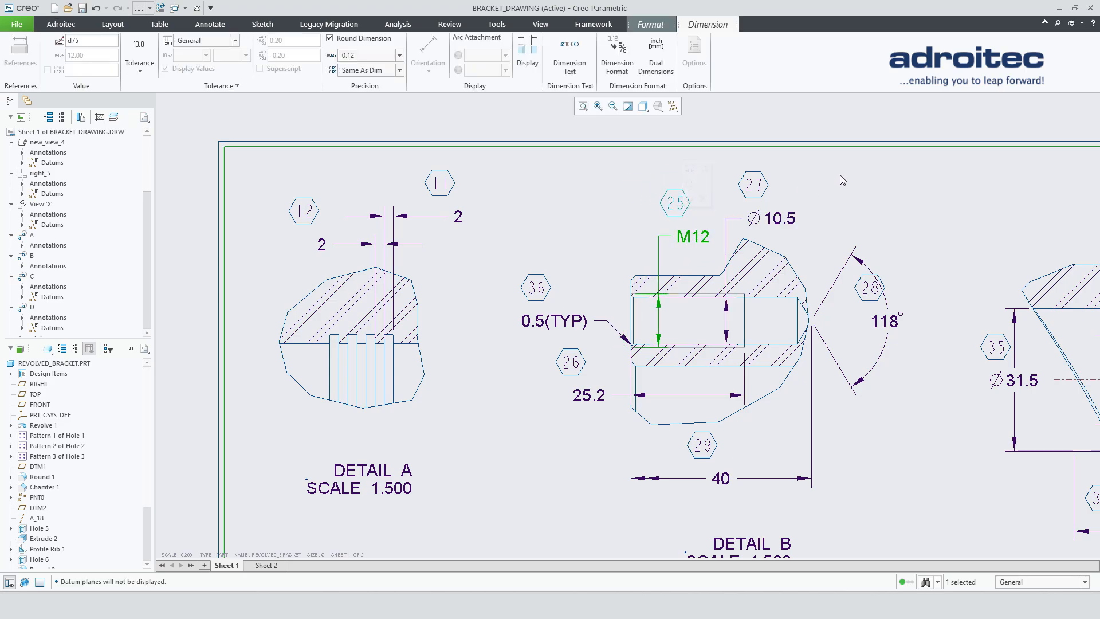
{"action": "left_click", "coordinate": [841, 174]}
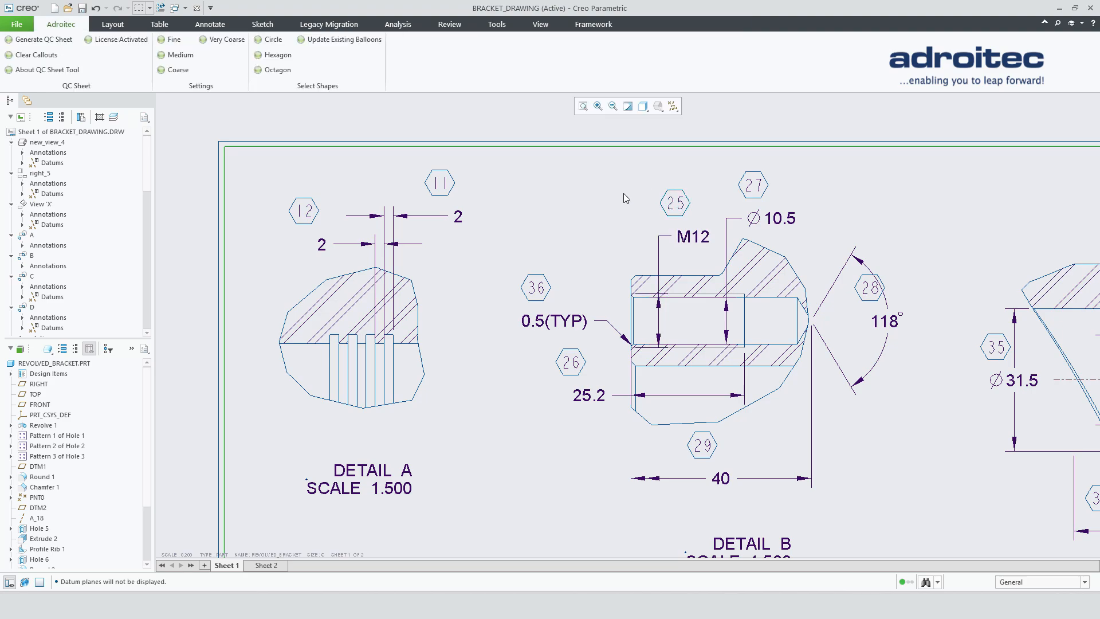
- Move balloon 58 next to the geometric tolerance frame of the Ø280 h6 dimension
{"action": "scroll", "coordinate": [579, 184], "scroll_direction": "up", "scroll_amount": 3}
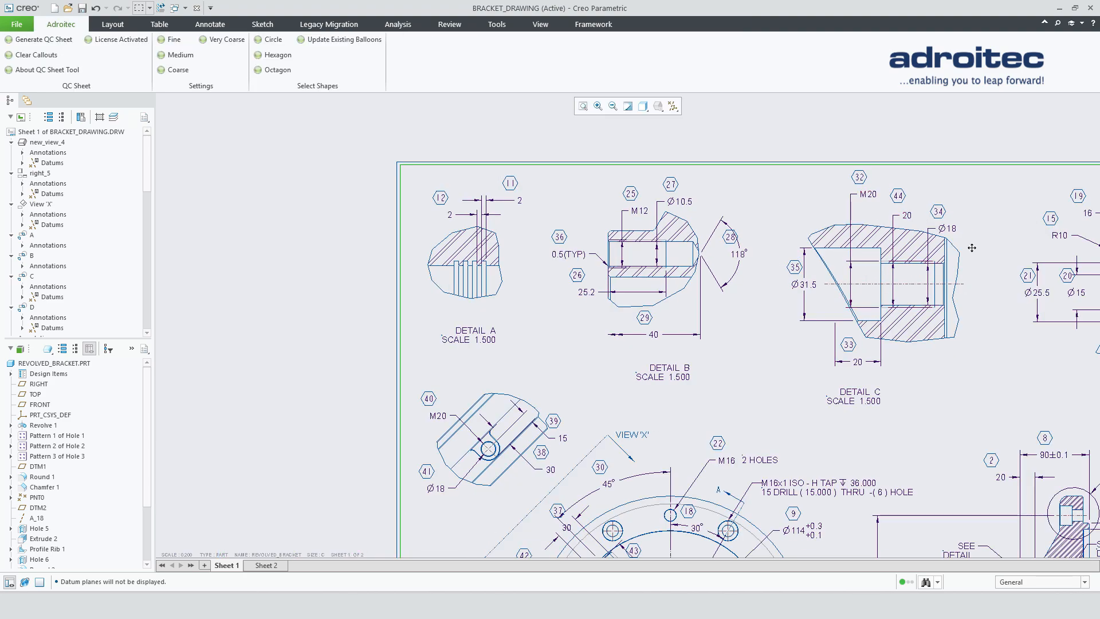
{"action": "mouse_move", "coordinate": [992, 245]}
{"action": "middle_mouse_down"}
{"action": "mouse_move", "coordinate": [770, 240]}
{"action": "mouse_move", "coordinate": [613, 272]}
{"action": "mouse_move", "coordinate": [605, 249]}
{"action": "mouse_move", "coordinate": [624, 197]}
{"action": "mouse_move", "coordinate": [679, 152]}
{"action": "middle_mouse_up"}
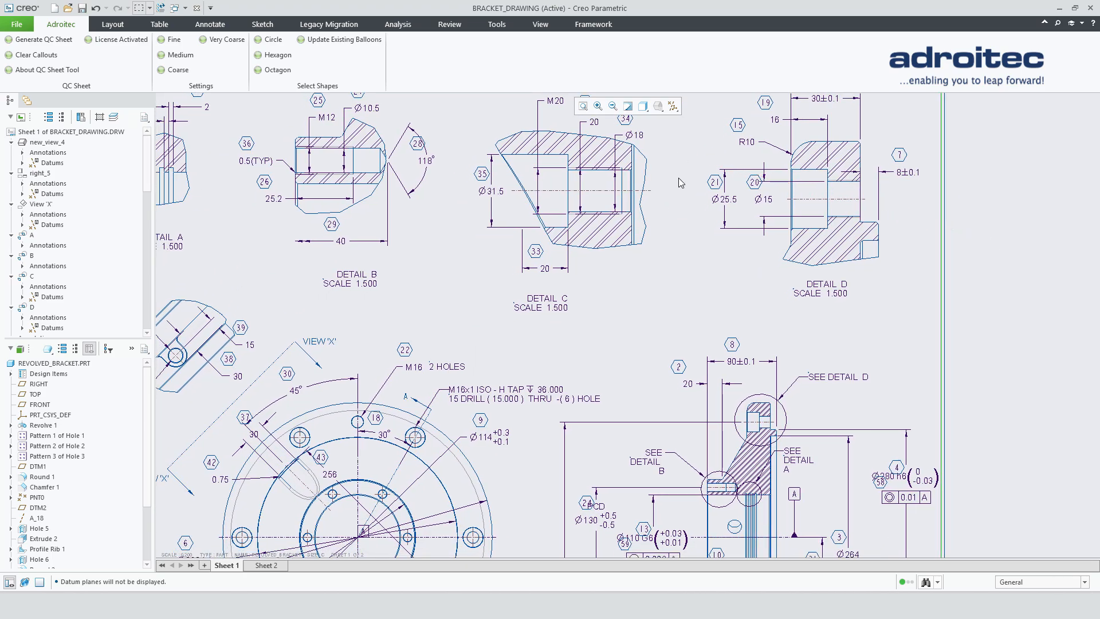
{"action": "left_click", "coordinate": [740, 362]}
{"action": "mouse_move", "coordinate": [740, 362]}
{"action": "left_mouse_down"}
{"action": "mouse_move", "coordinate": [752, 362]}
{"action": "mouse_move", "coordinate": [742, 362]}
{"action": "left_mouse_up"}
{"action": "left_click", "coordinate": [784, 266]}
{"action": "middle_click_drag", "start_coordinate": [792, 388], "coordinate": [770, 281]}
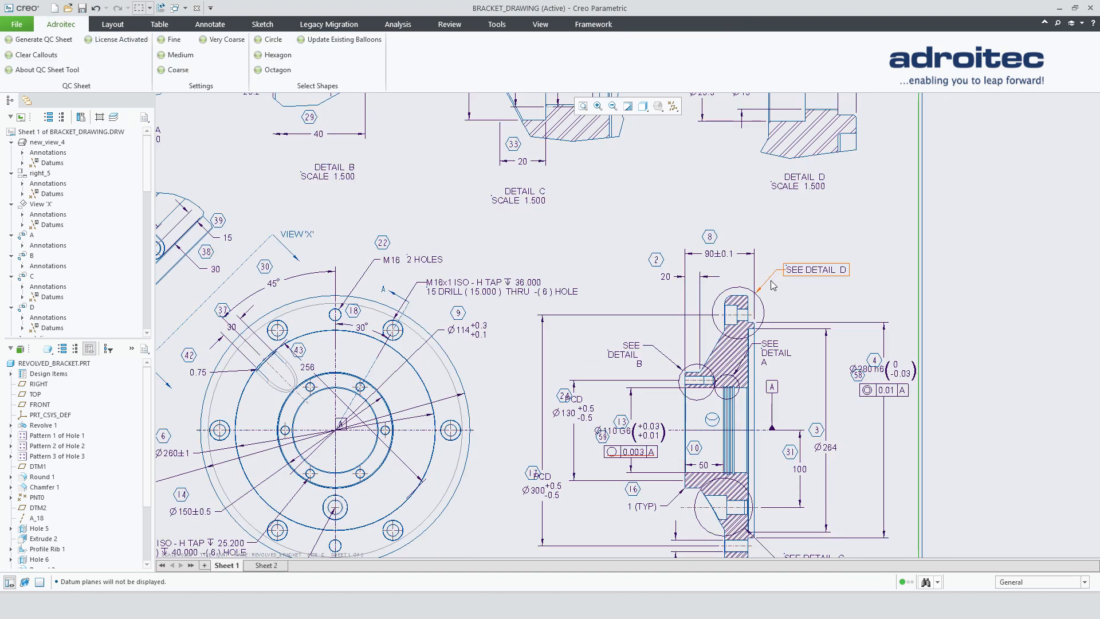
{"action": "scroll", "coordinate": [876, 395], "scroll_direction": "up", "scroll_amount": 2}
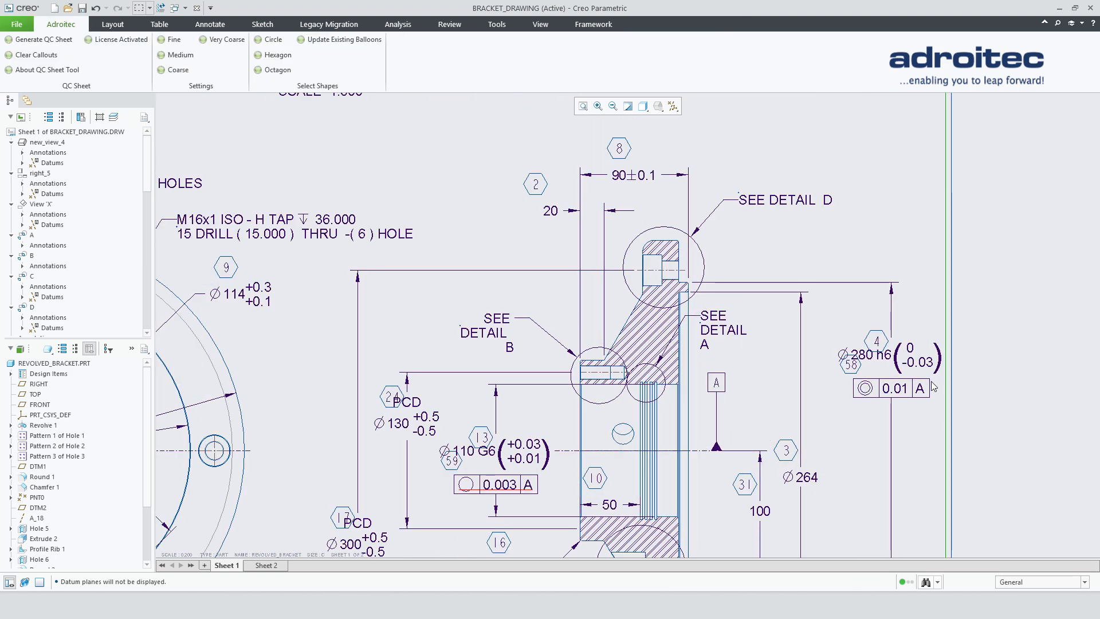
{"action": "scroll", "coordinate": [888, 381], "scroll_direction": "up", "scroll_amount": 2}
{"action": "scroll", "coordinate": [865, 376], "scroll_direction": "up", "scroll_amount": 1}
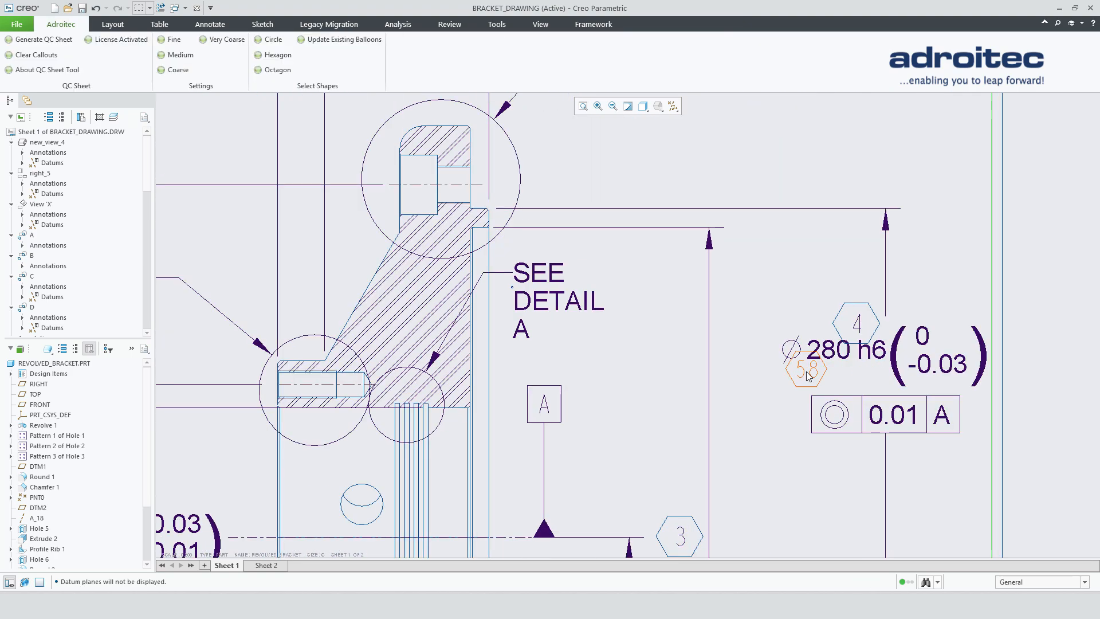
{"action": "left_click", "coordinate": [806, 372]}
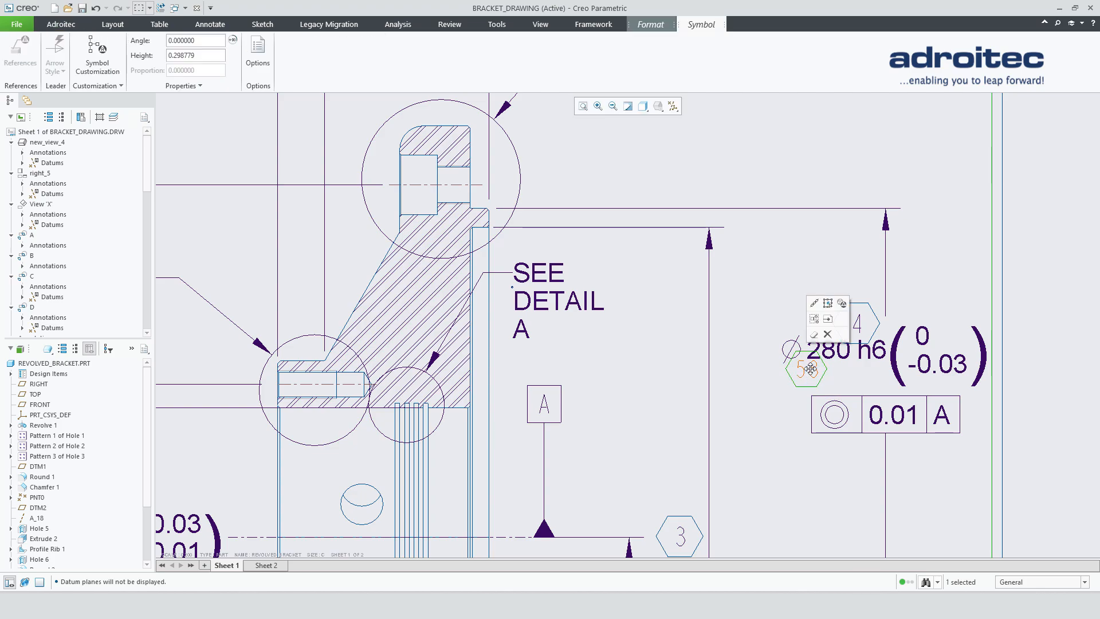
{"action": "left_click_drag", "start_coordinate": [812, 368], "coordinate": [799, 412]}
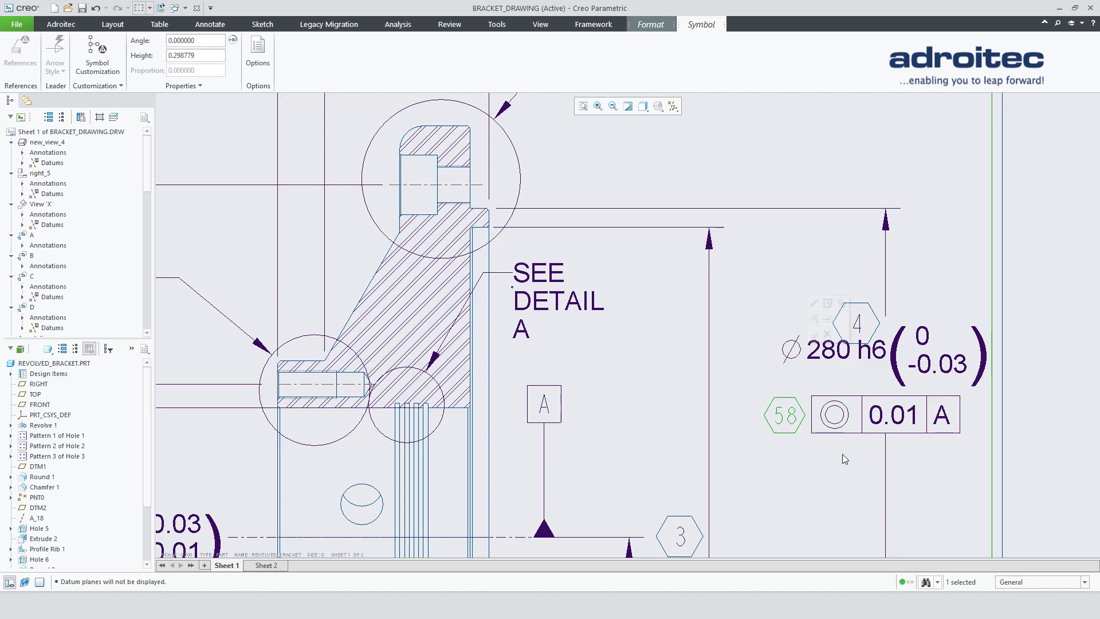
{"action": "left_click", "coordinate": [755, 381]}
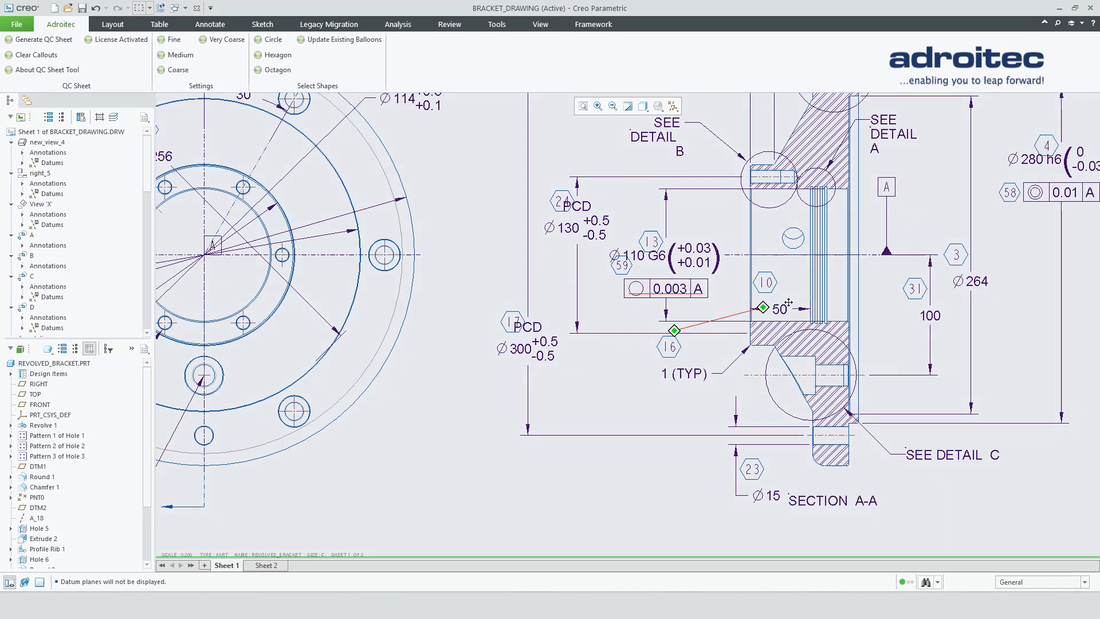
{"action": "middle_click_drag", "start_coordinate": [789, 301], "coordinate": [874, 285]}
{"action": "mouse_move", "coordinate": [532, 387]}
{"action": "middle_mouse_down"}
{"action": "mouse_move", "coordinate": [665, 422]}
{"action": "mouse_move", "coordinate": [802, 556]}
{"action": "mouse_move", "coordinate": [823, 617]}
{"action": "middle_mouse_up"}
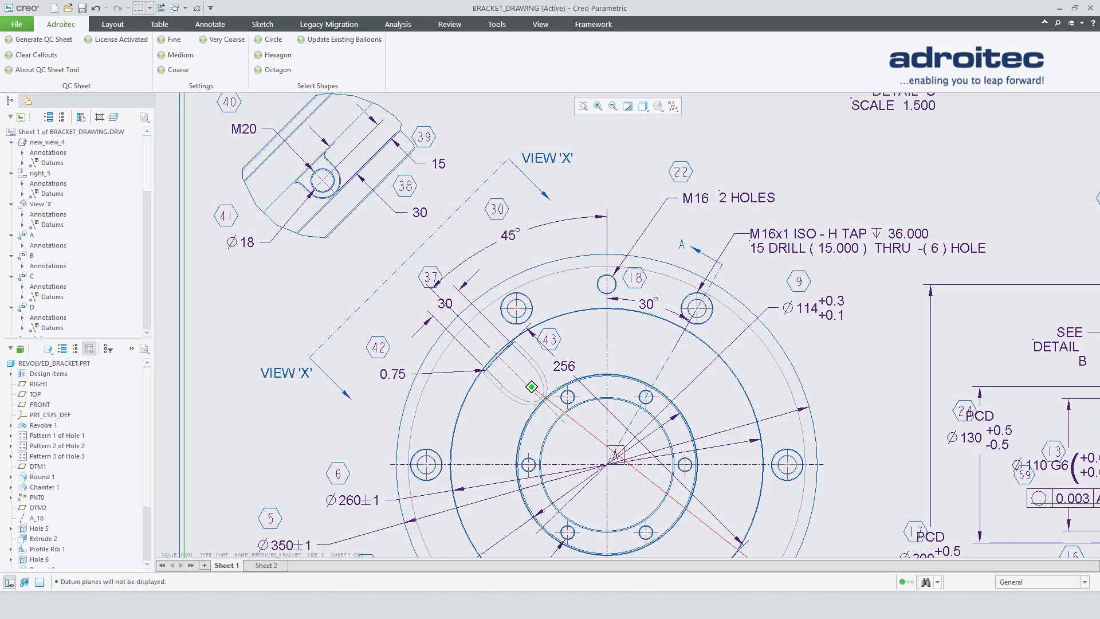
{"action": "middle_click_drag", "start_coordinate": [756, 563], "coordinate": [749, 564]}
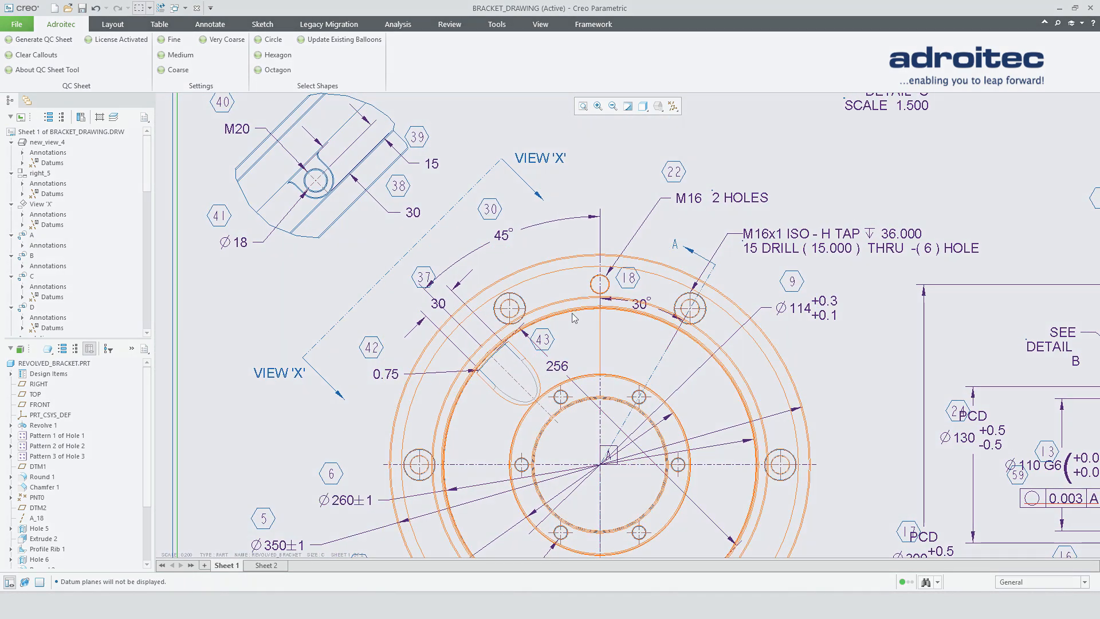